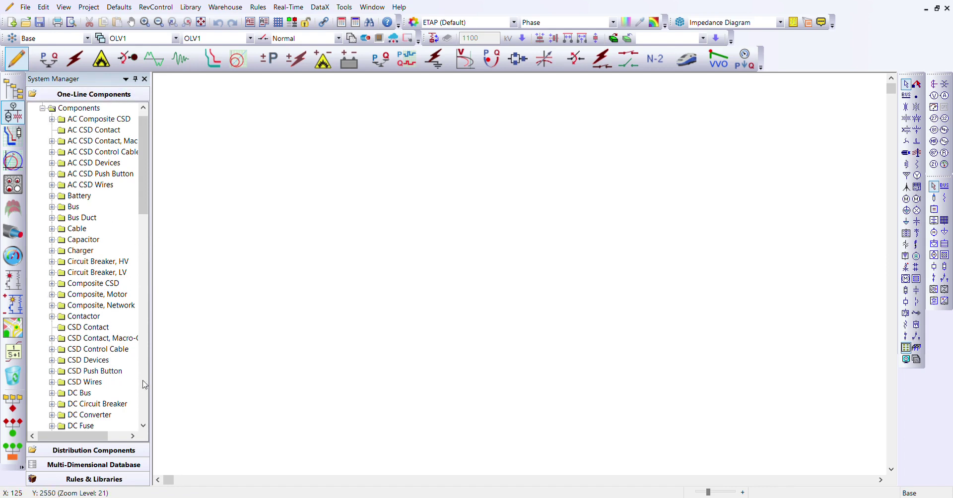
pyautogui.click(145, 424)
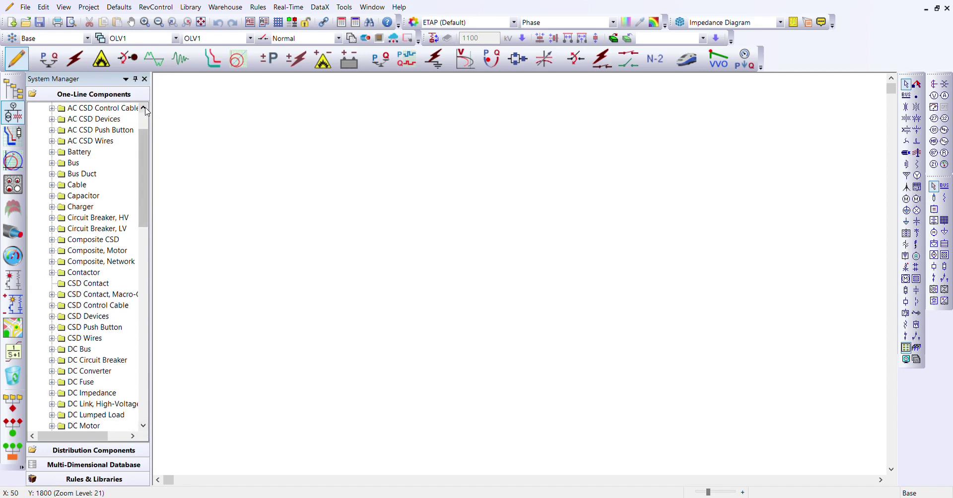
pyautogui.scroll(2, 143, 108)
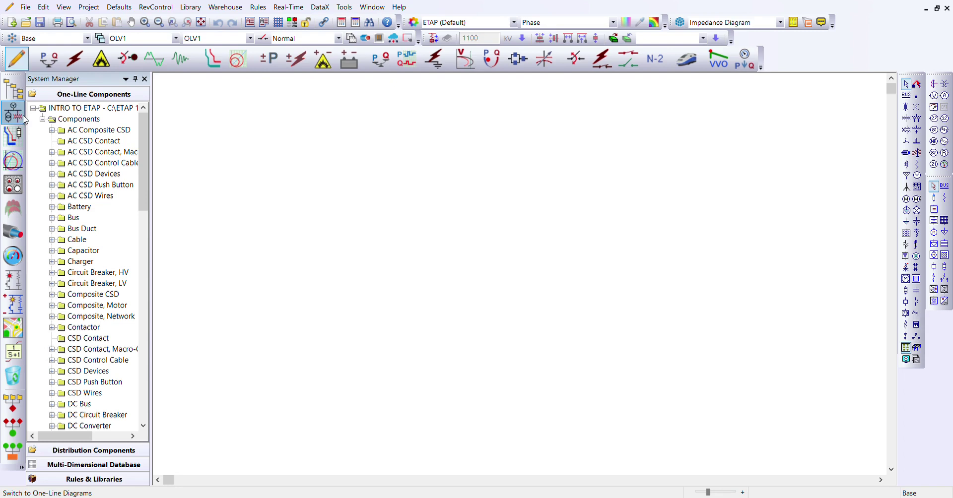
# Switch to Load Flow Analysis mode and back to Edit mode, twice
pyautogui.click(57, 60)
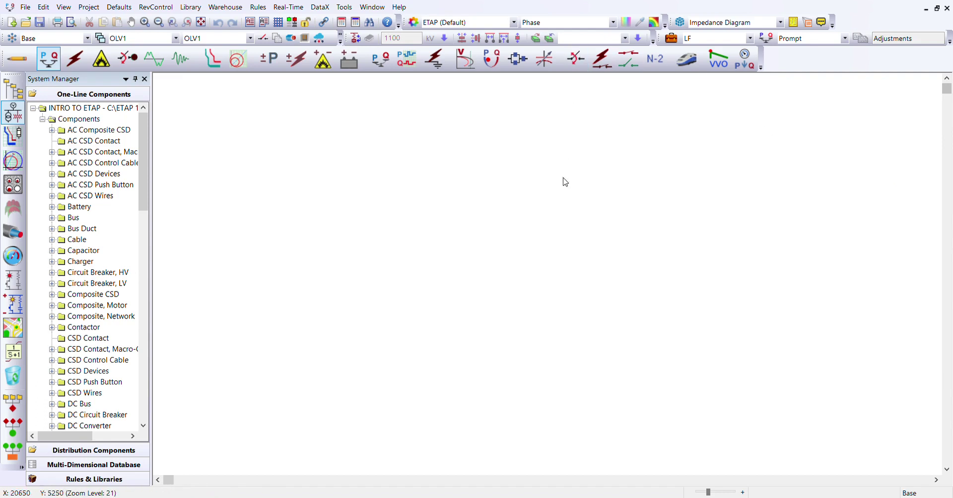
pyautogui.click(18, 62)
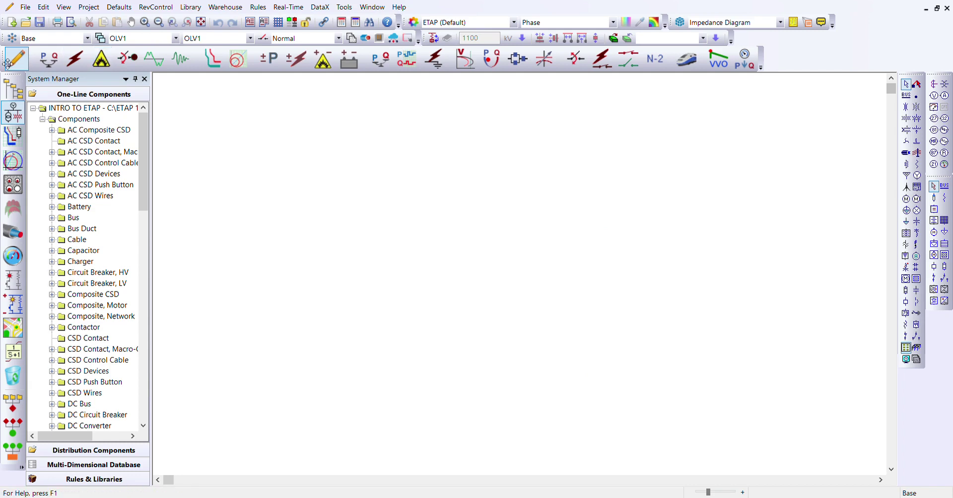
pyautogui.click(49, 59)
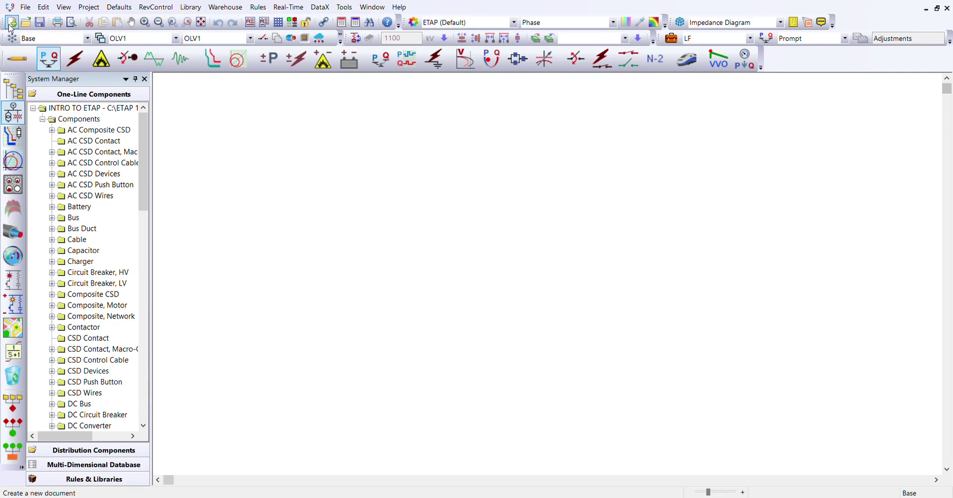
pyautogui.click(17, 63)
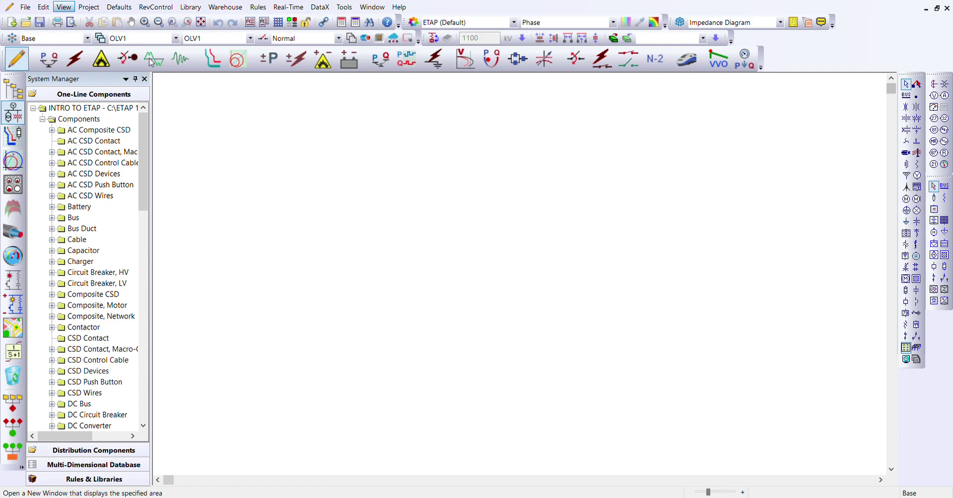
pyautogui.click(100, 8)
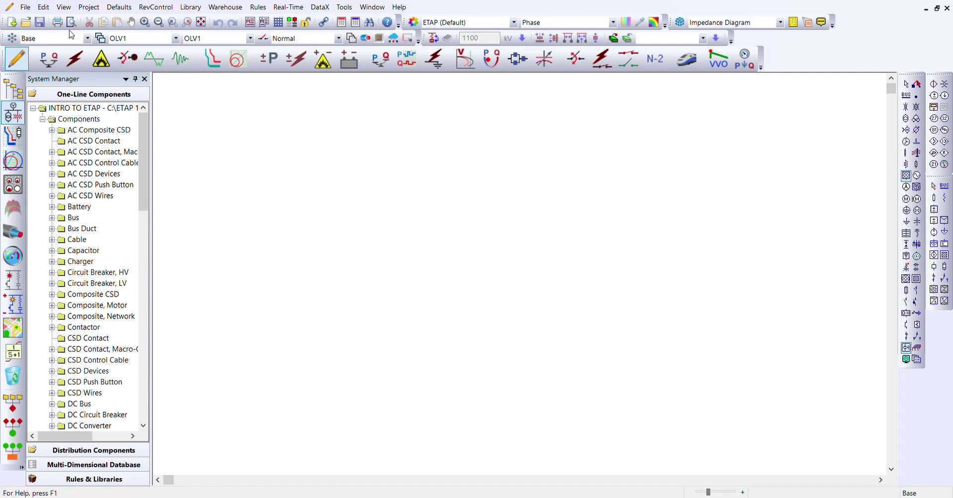
pyautogui.click(96, 8)
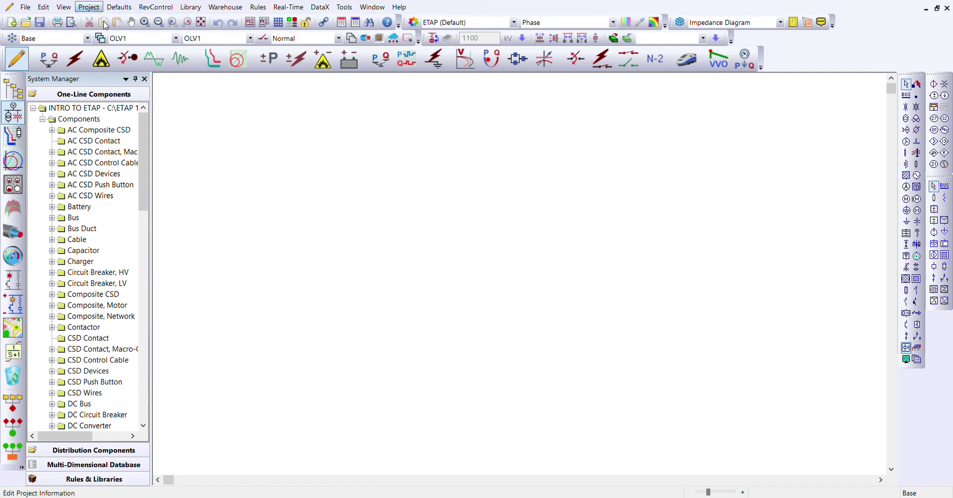
pyautogui.press('Escape')
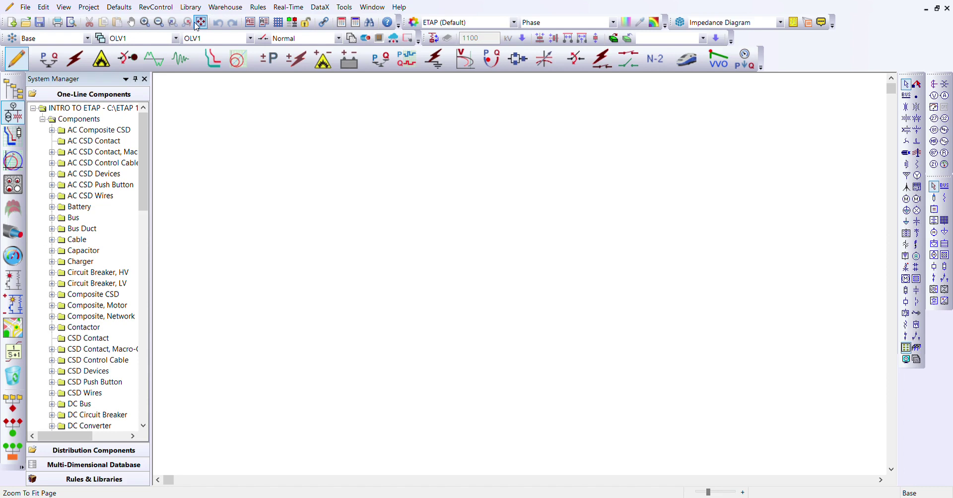
# Toggle the diagram grid on and off, and try the Contrast (Black) theme before restoring ETAP (Default)
pyautogui.click(281, 25)
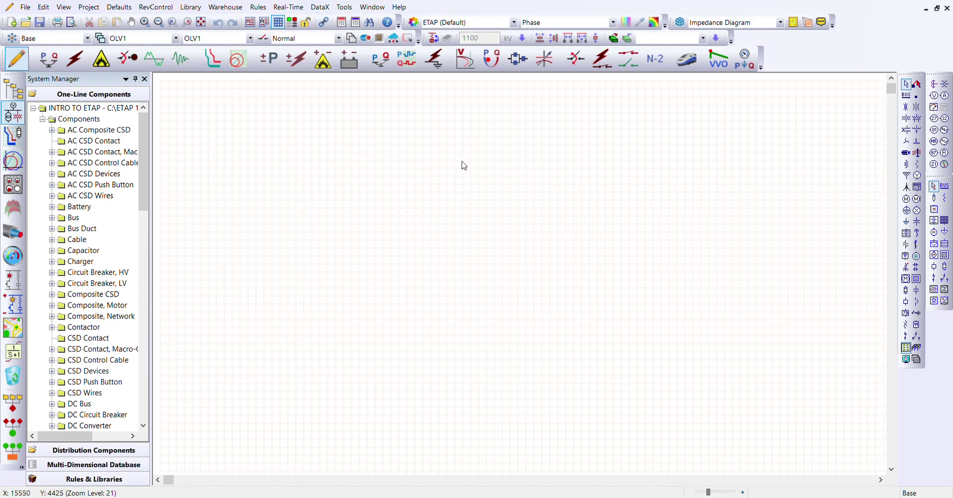
pyautogui.click(278, 22)
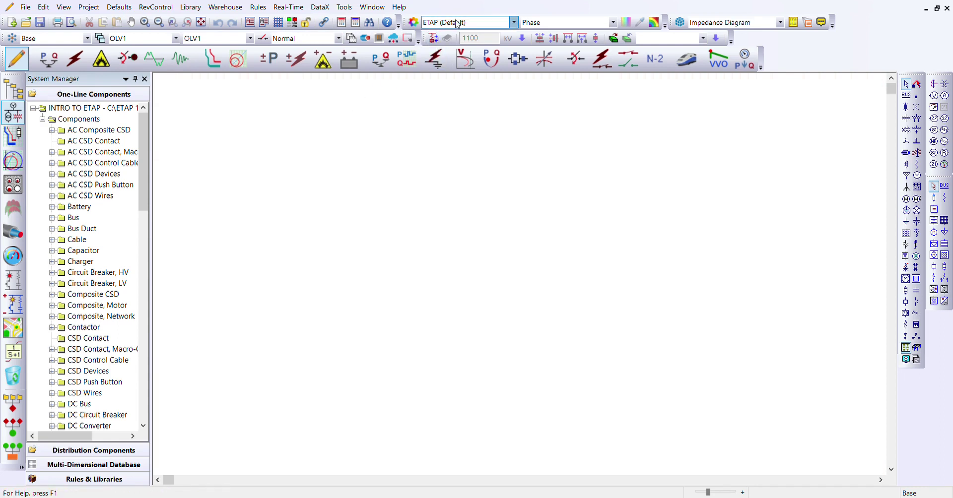
pyautogui.press('Down')
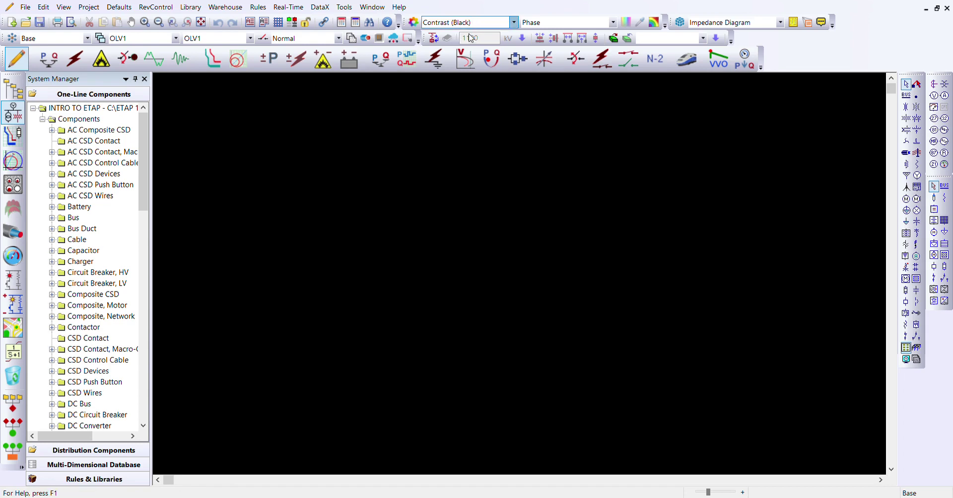
pyautogui.press('Up')
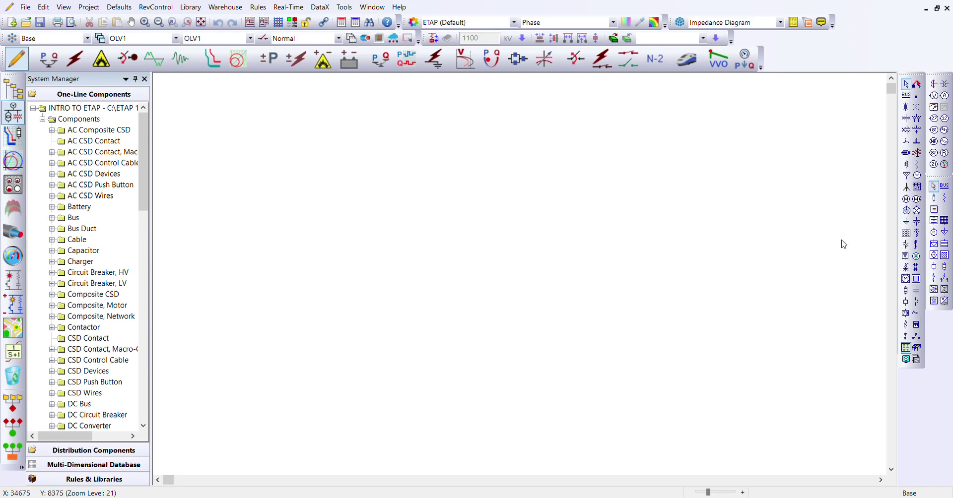
# Place a power grid near the upper middle of the one-line diagram and a bus below it
pyautogui.click(906, 177)
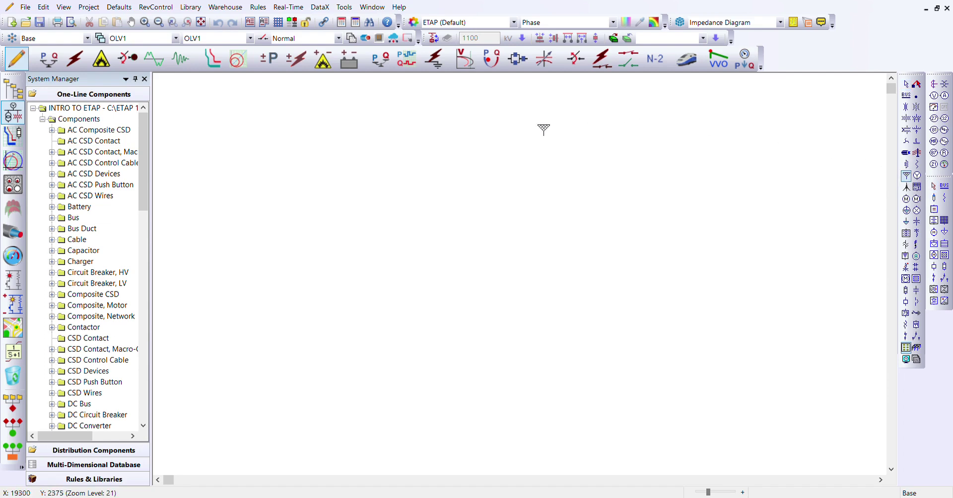
pyautogui.click(478, 110)
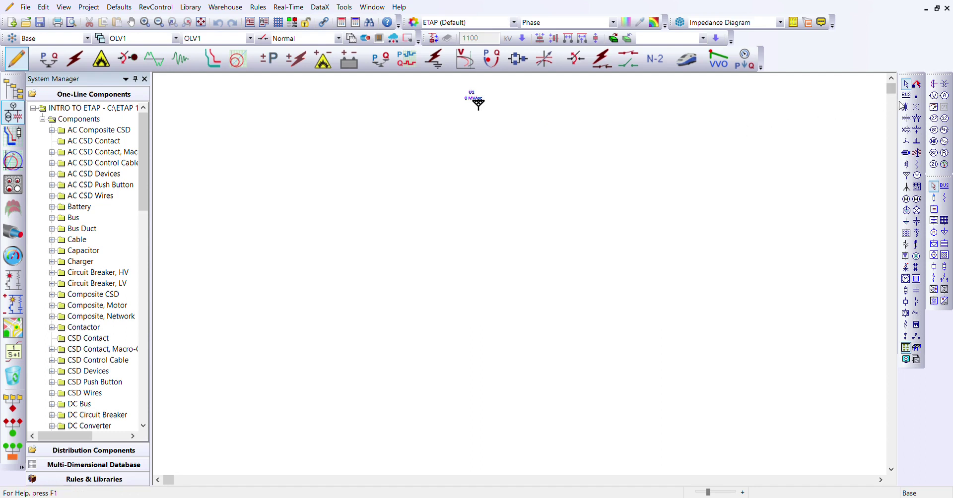
pyautogui.click(906, 98)
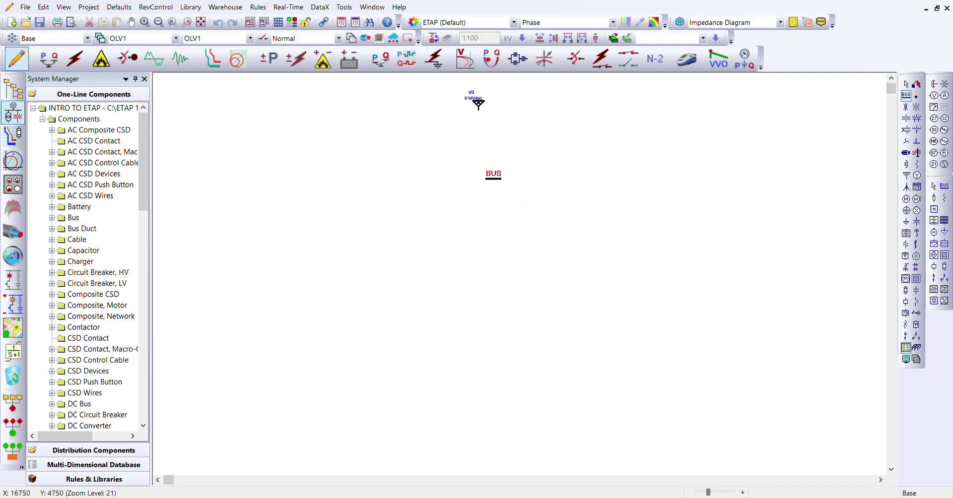
pyautogui.click(480, 148)
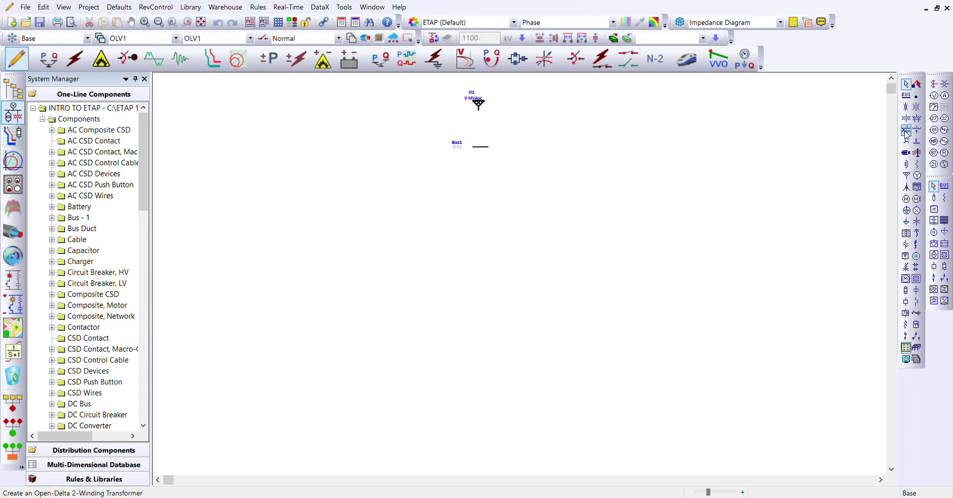
# Add a two-winding transformer below the bus and a lumped load below the transformer
pyautogui.click(905, 122)
pyautogui.click(487, 196)
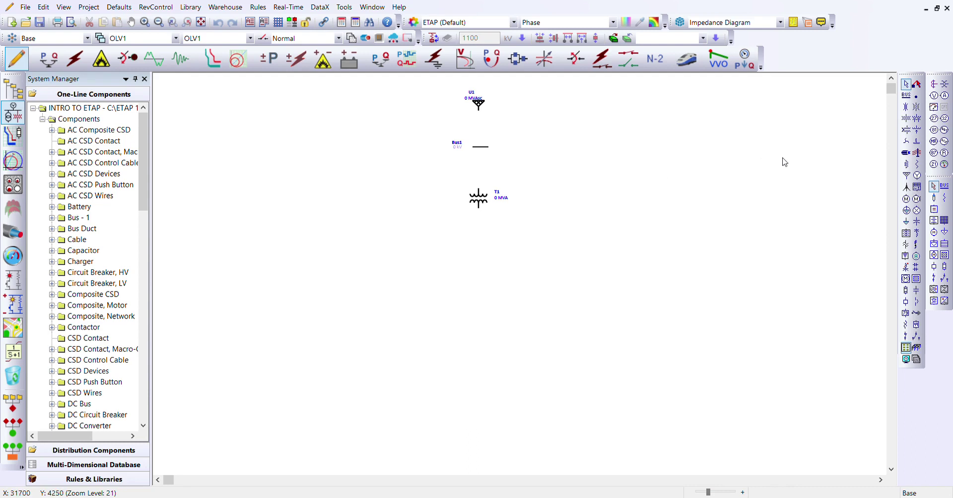
pyautogui.click(908, 212)
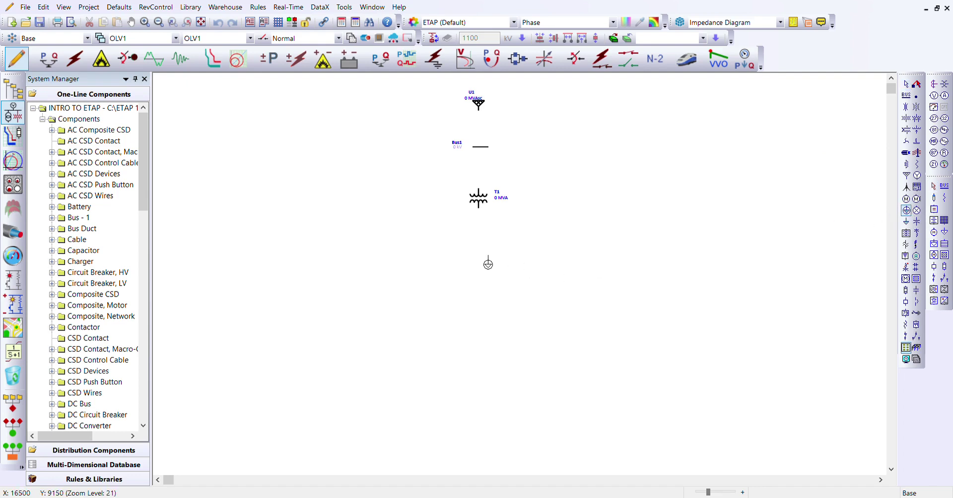
pyautogui.click(478, 267)
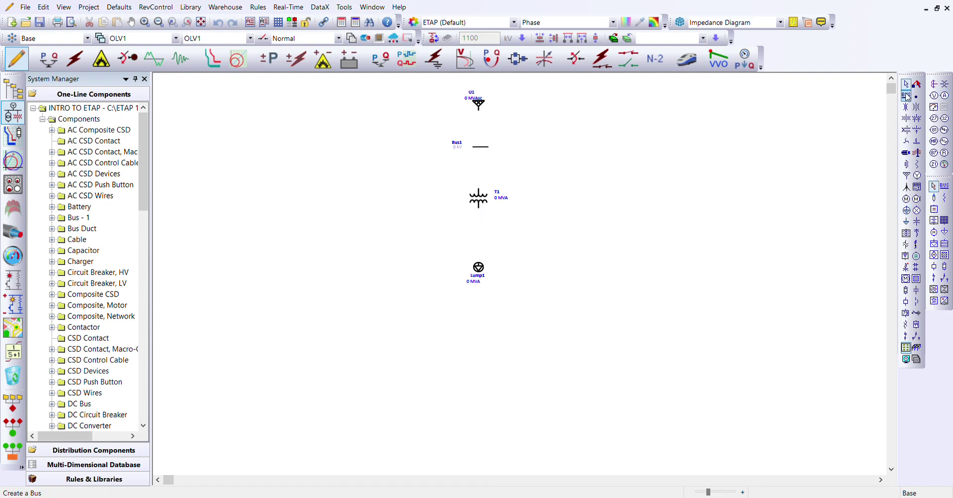
# Insert a second bus between the transformer and the lumped load, and move the load down to make room
pyautogui.click(906, 97)
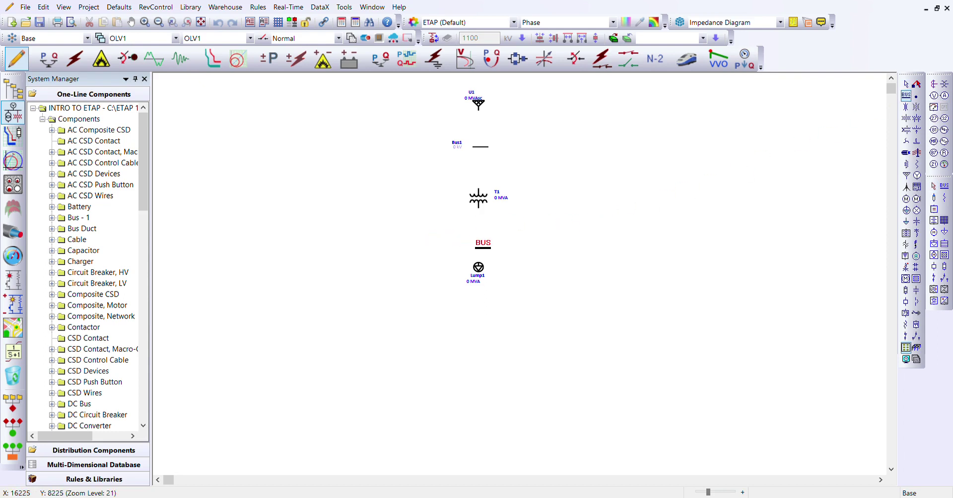
pyautogui.click(476, 243)
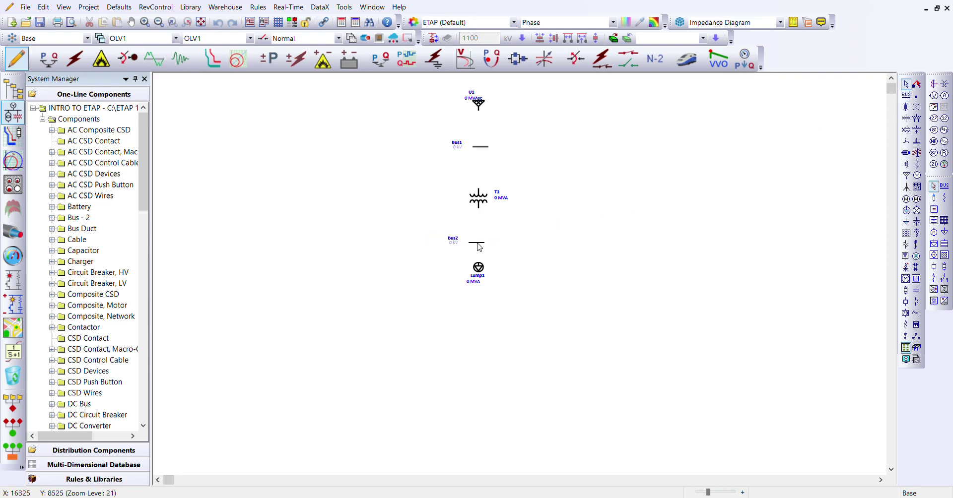
pyautogui.click(481, 271)
pyautogui.moveTo(480, 269); pyautogui.dragTo(480, 288)
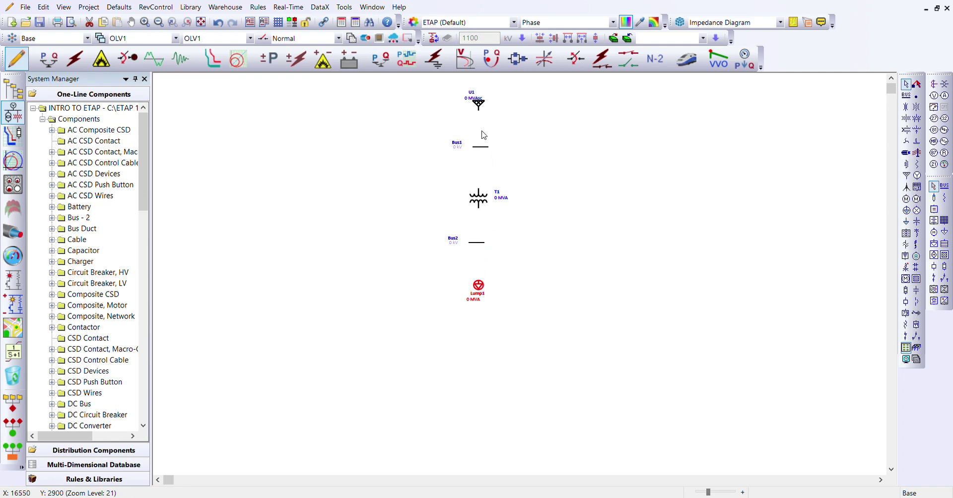
# Align the upper bus under the power grid and connect the power grid to it
pyautogui.moveTo(480, 148); pyautogui.dragTo(478, 147)
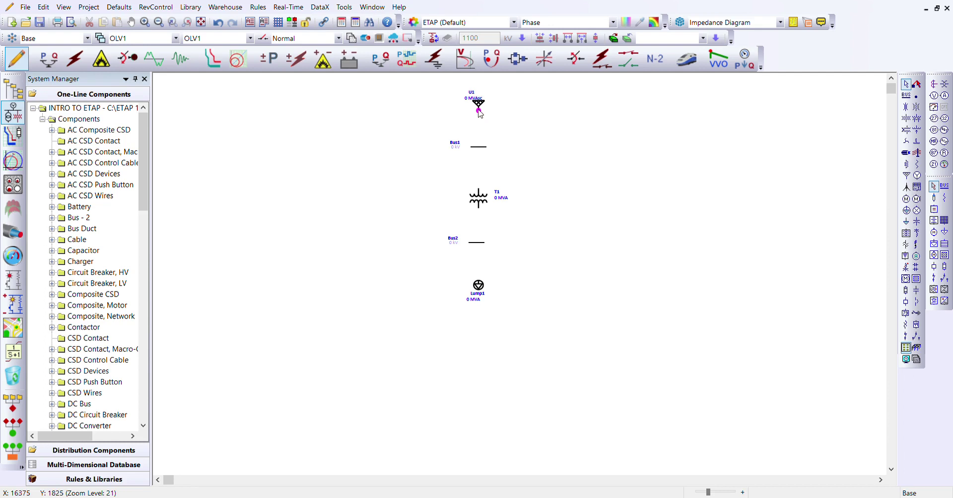
pyautogui.moveTo(479, 112); pyautogui.dragTo(480, 131)
pyautogui.moveTo(480, 134); pyautogui.dragTo(480, 149)
pyautogui.moveTo(480, 149); pyautogui.dragTo(481, 149)
pyautogui.click(540, 154)
# Connect the transformer's primary terminal to the upper bus and its secondary terminal to the lower bus
pyautogui.moveTo(479, 189); pyautogui.dragTo(481, 151)
pyautogui.moveTo(481, 152); pyautogui.dragTo(481, 151)
pyautogui.click(573, 202)
pyautogui.moveTo(479, 209); pyautogui.dragTo(480, 245)
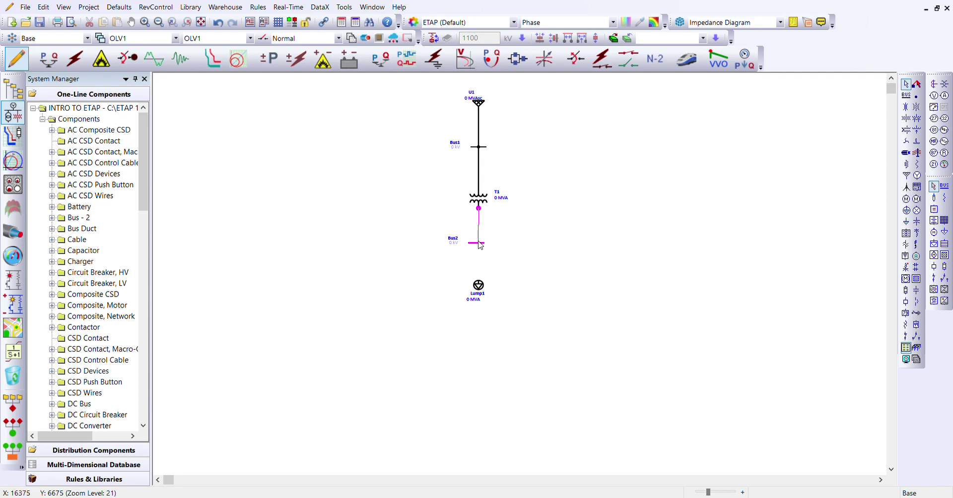
pyautogui.click(498, 247)
# Nudge the lower bus slightly down and connect the lumped load to it
pyautogui.click(472, 244)
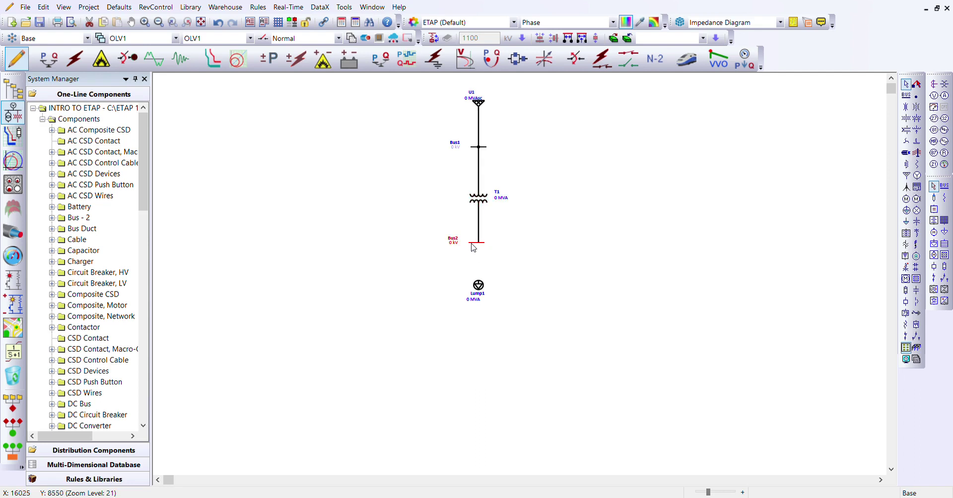
pyautogui.press('Right')
pyautogui.press('Down')
pyautogui.press('Left')
pyautogui.click(479, 286)
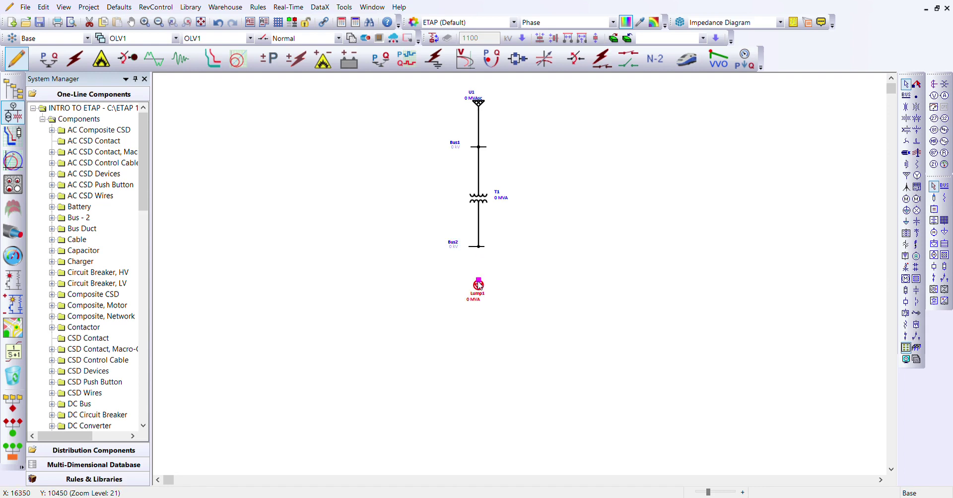
pyautogui.moveTo(478, 280); pyautogui.dragTo(480, 251)
pyautogui.click(520, 259)
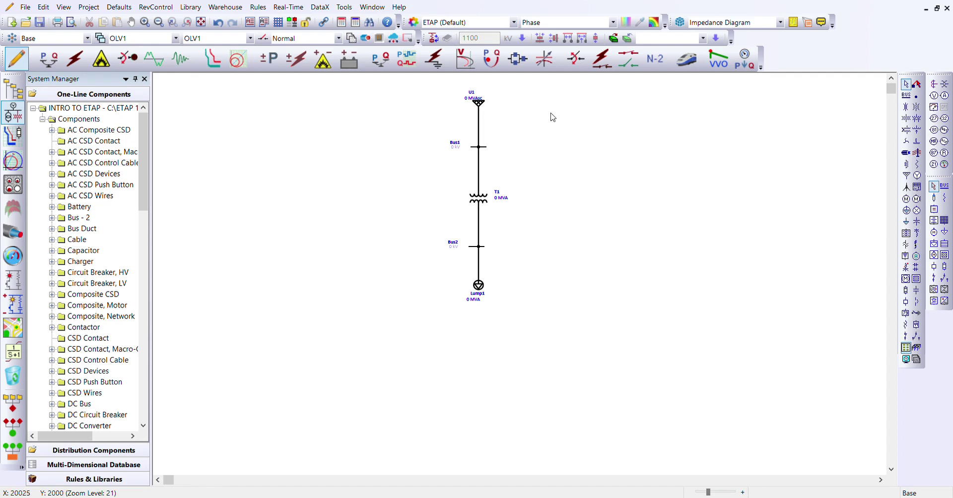
# Set the power grid's short-circuit rating to 1250 MVAsc and its nominal voltage to 13.8 kV
pyautogui.click(481, 106)
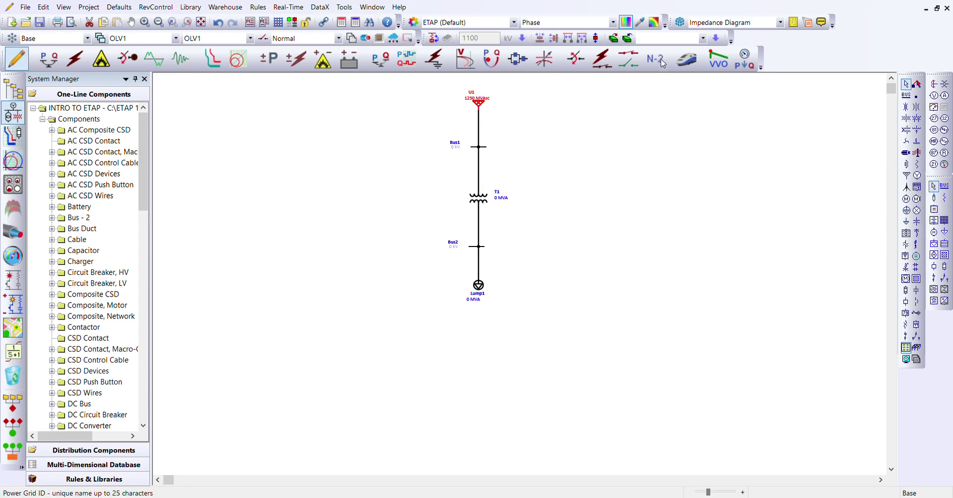
pyautogui.click(484, 149)
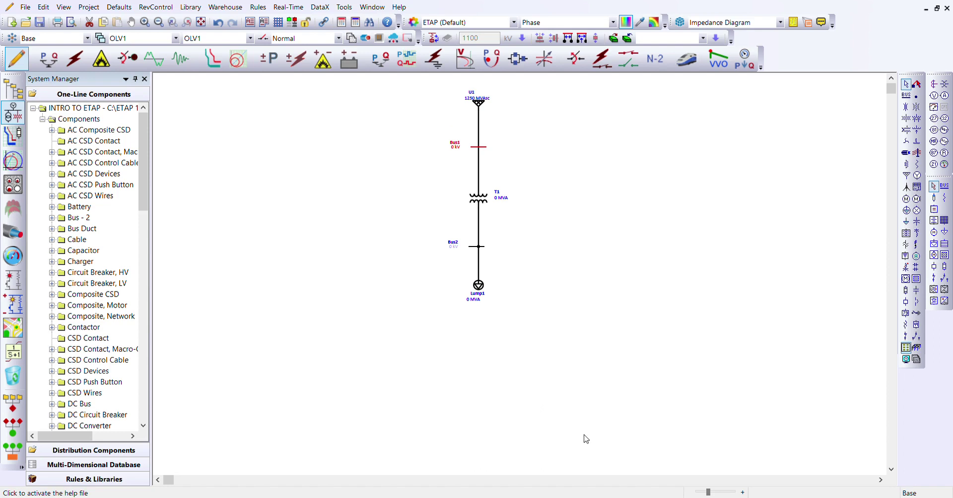
pyautogui.click(479, 103)
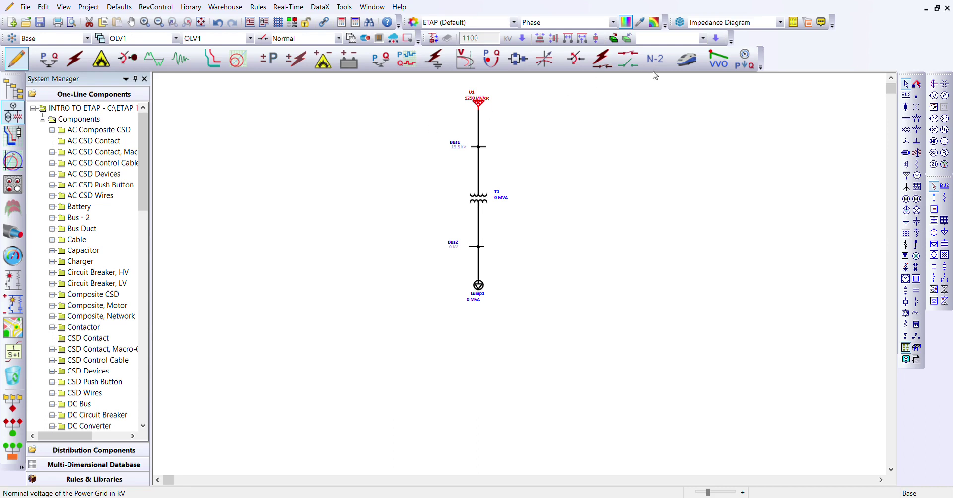
pyautogui.click(491, 103)
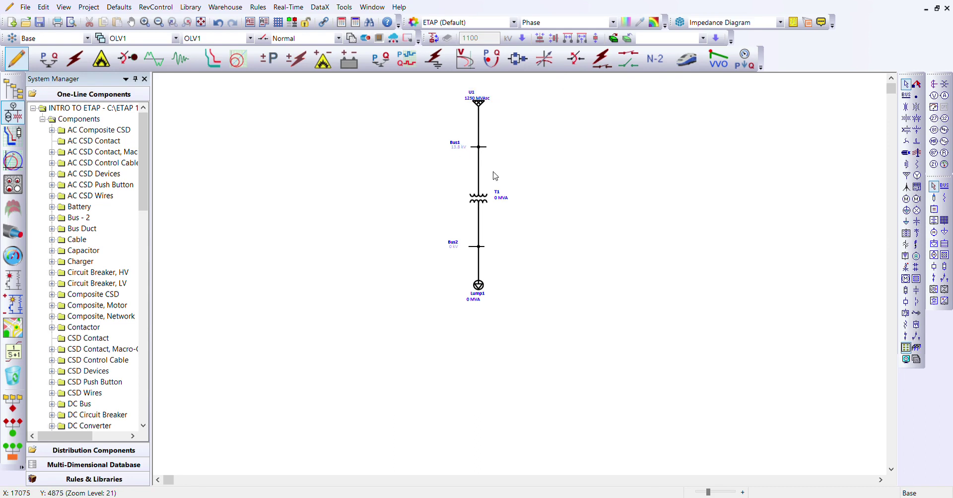
# Rate the transformer at 20 MVA with a 4.16 kV secondary, and set the lumped load to 5 MVA
pyautogui.click(484, 202)
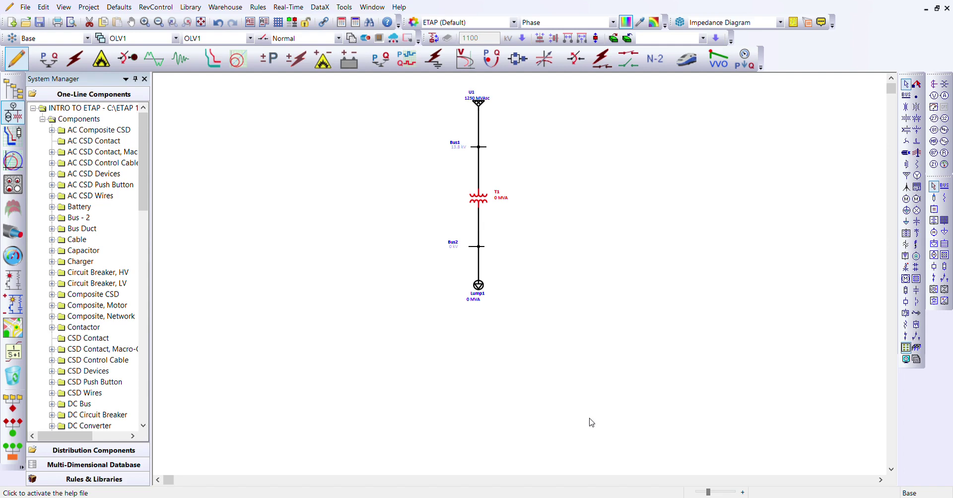
pyautogui.click(476, 248)
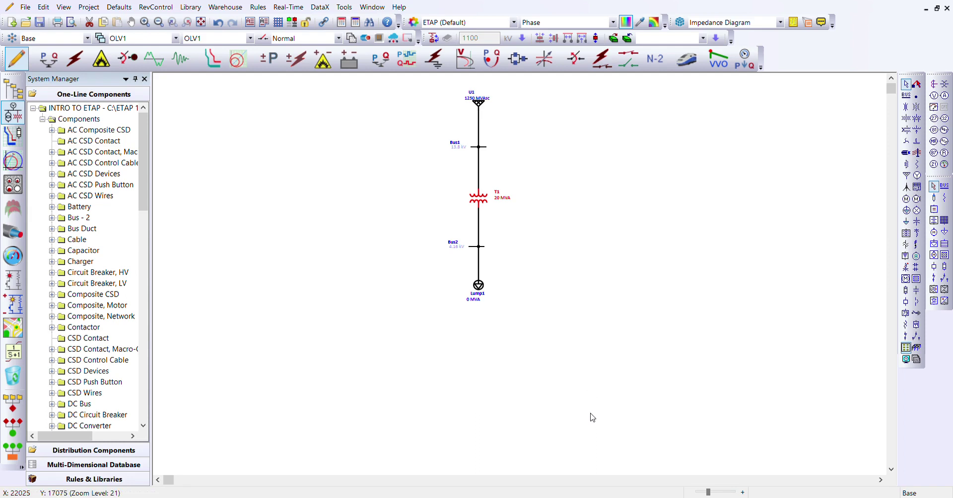
pyautogui.click(476, 290)
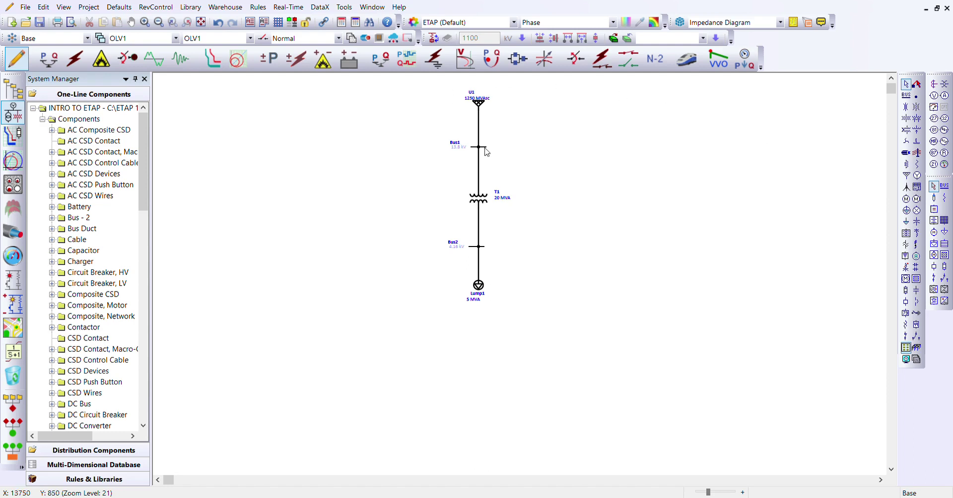
# Shift the entire existing one-line diagram to the left to free up space on the canvas
pyautogui.hotkey('ctrl', 'a')
pyautogui.press('Left')
pyautogui.press('Left')
pyautogui.press('Left')
pyautogui.press('Left')
pyautogui.press('Left')
pyautogui.press('Left')
pyautogui.press('Left')
pyautogui.press('Left')
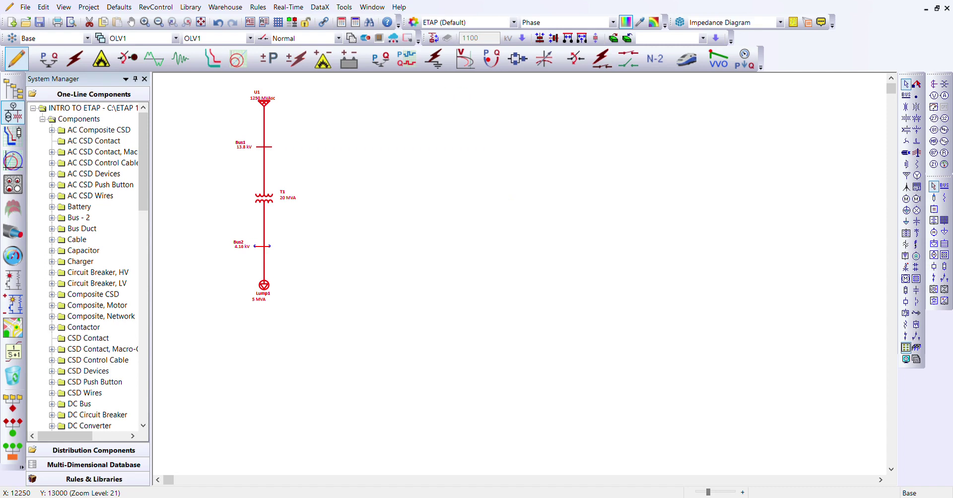
pyautogui.click(554, 269)
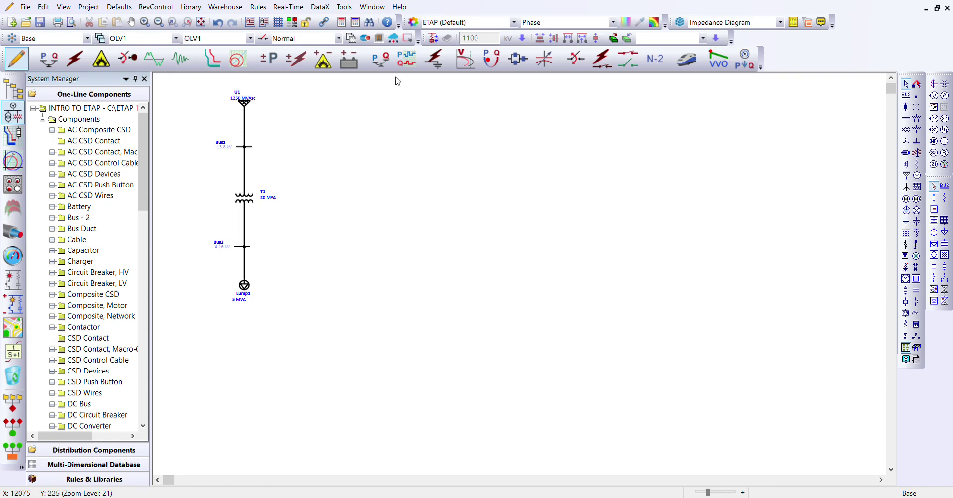
# Turn on auto-build mode and place a second power grid to the right of the existing diagram
pyautogui.click(432, 41)
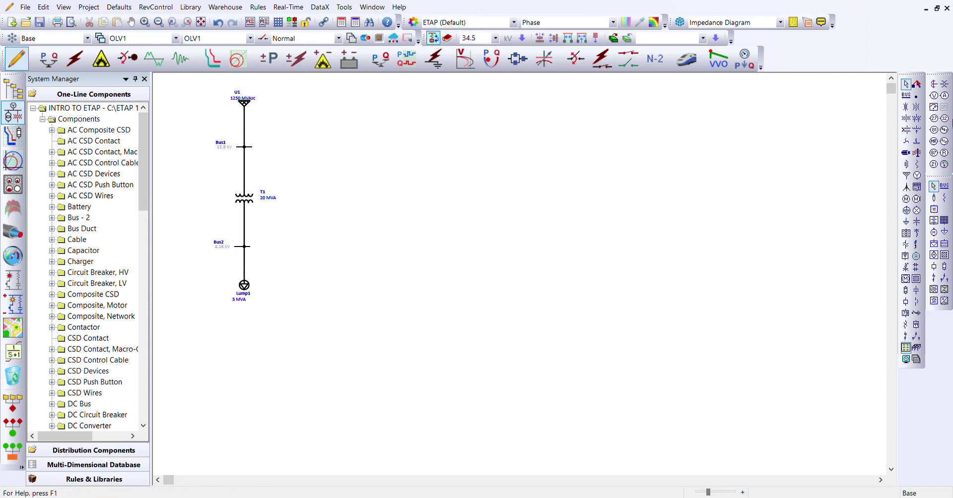
pyautogui.click(907, 175)
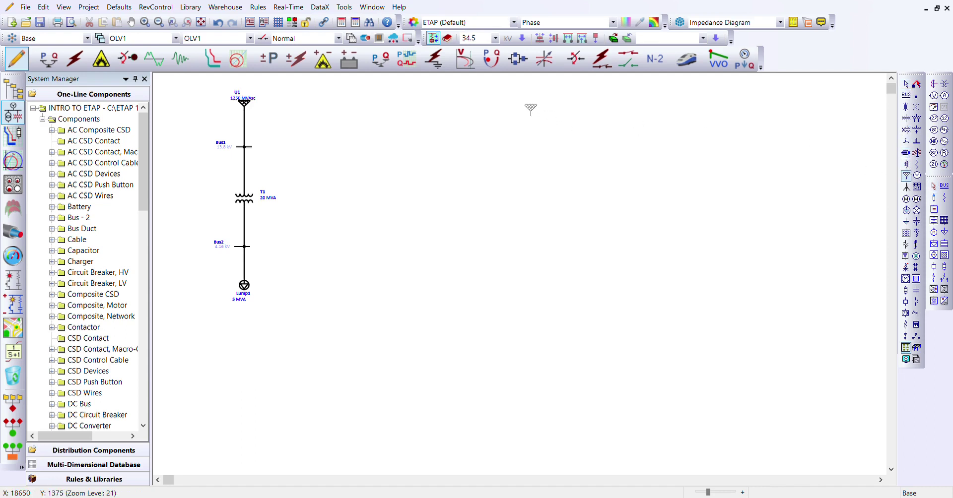
pyautogui.click(520, 95)
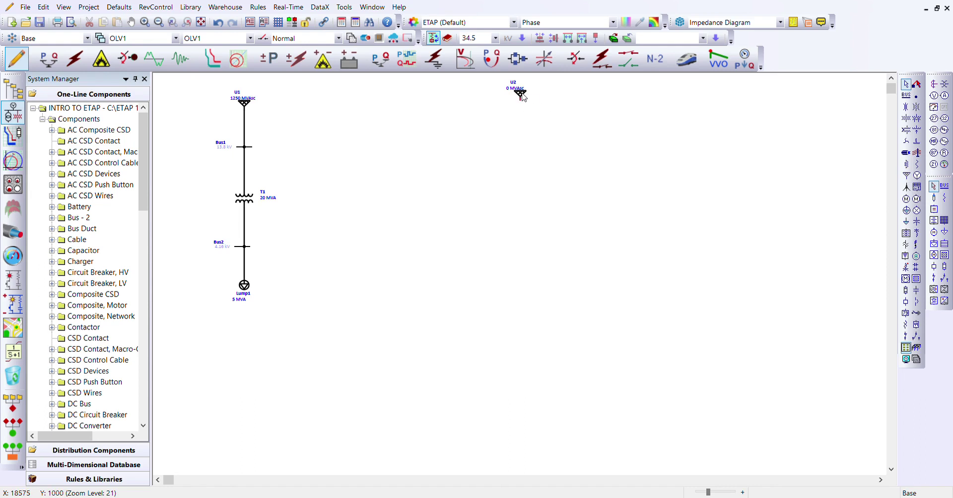
pyautogui.click(522, 98)
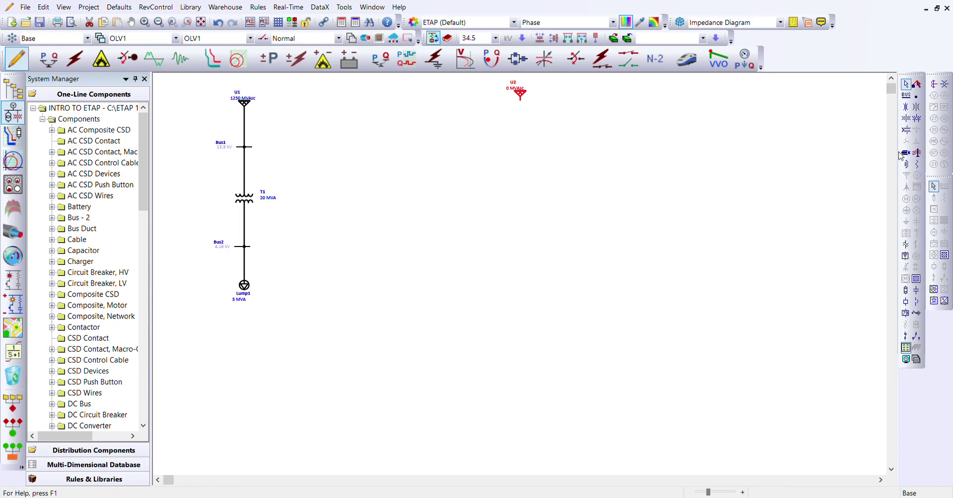
pyautogui.click(848, 179)
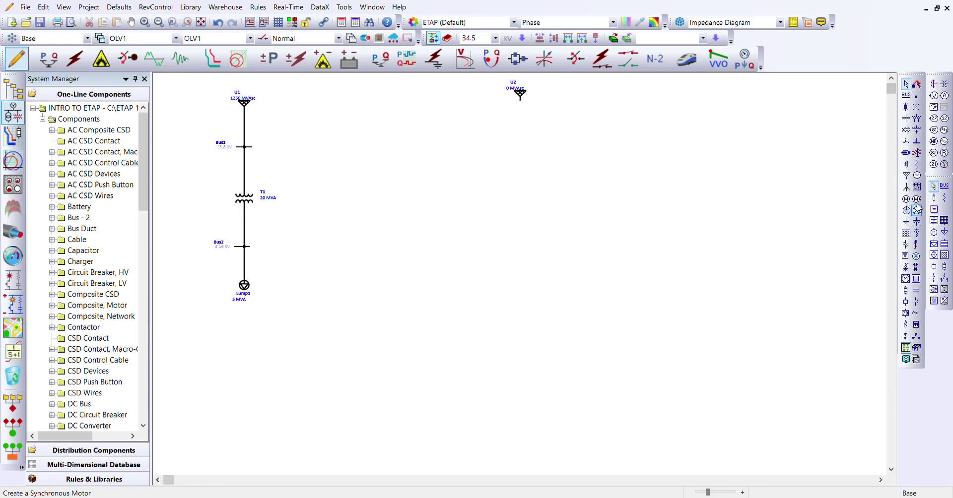
# Auto-build a bus below the new power grid U2 and a two-winding transformer below that bus
pyautogui.click(520, 93)
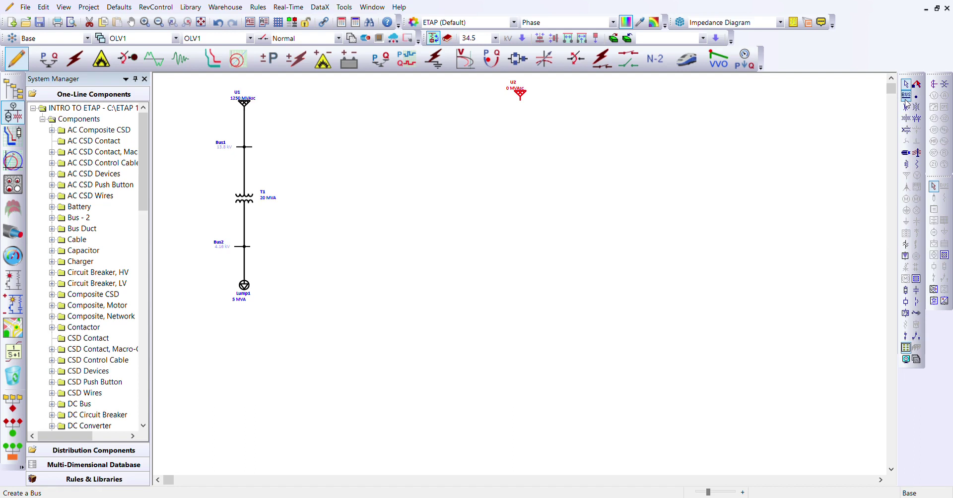
pyautogui.click(905, 101)
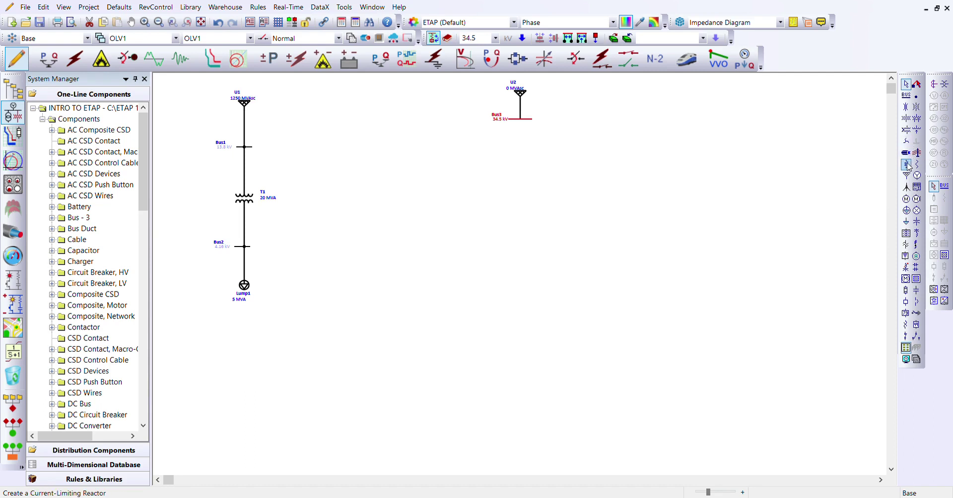
pyautogui.doubleClick(906, 120)
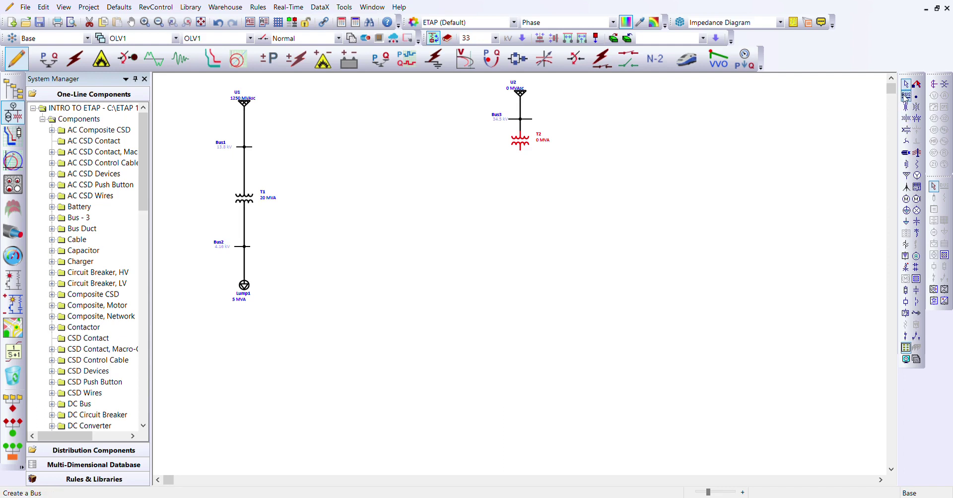
# Auto-build a bus below transformer T2 and a lumped load connected to that bus
pyautogui.doubleClick(905, 95)
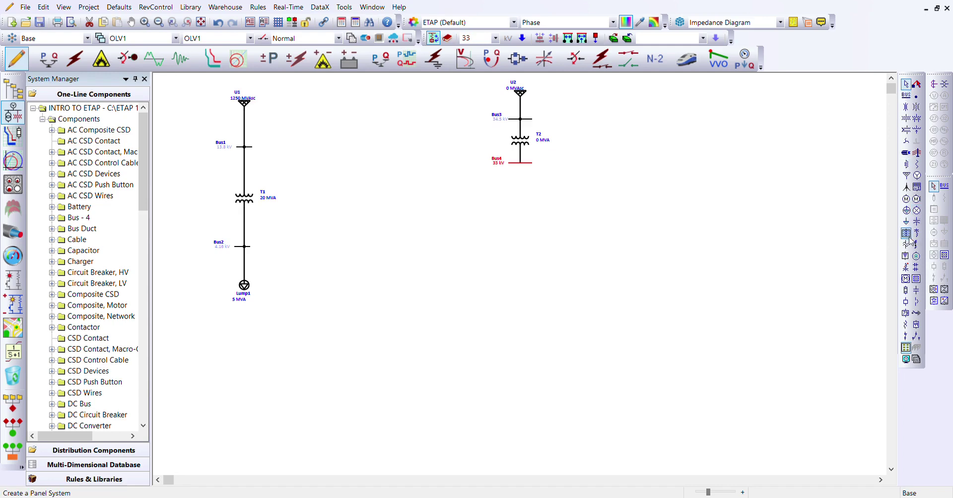
pyautogui.doubleClick(906, 216)
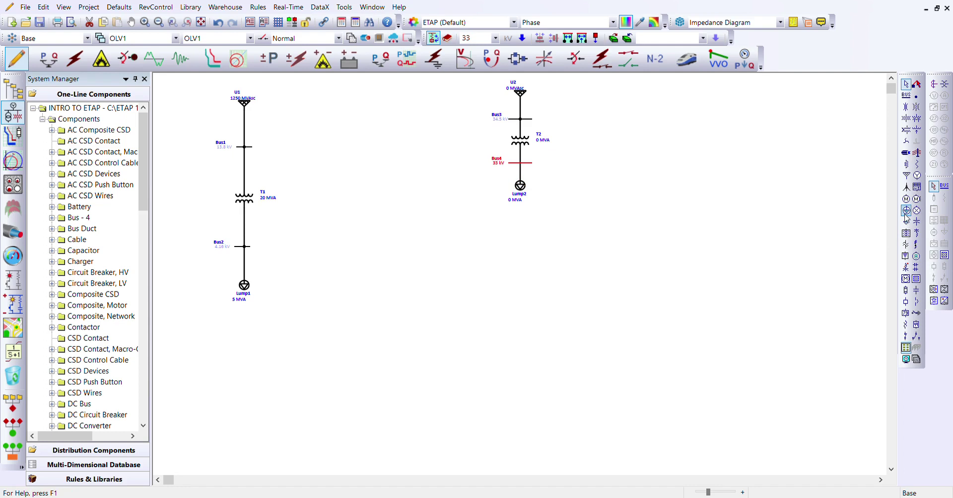
pyautogui.click(748, 198)
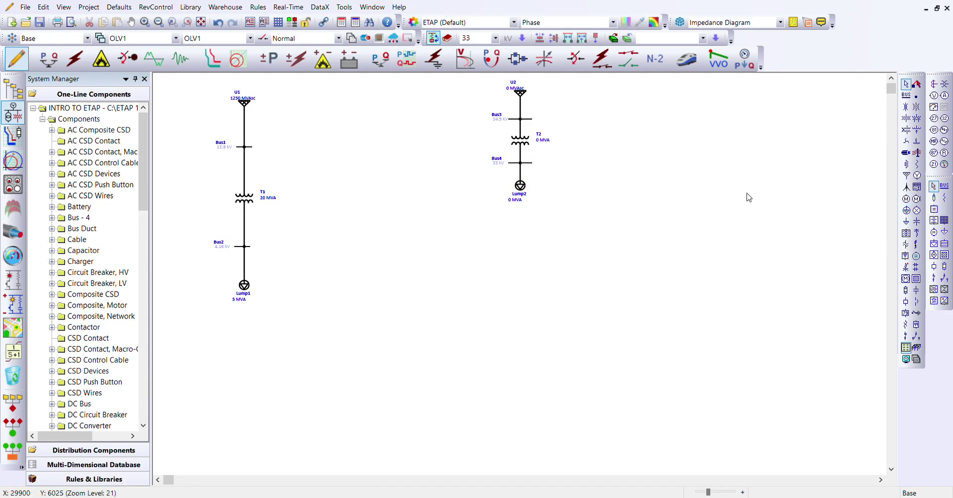